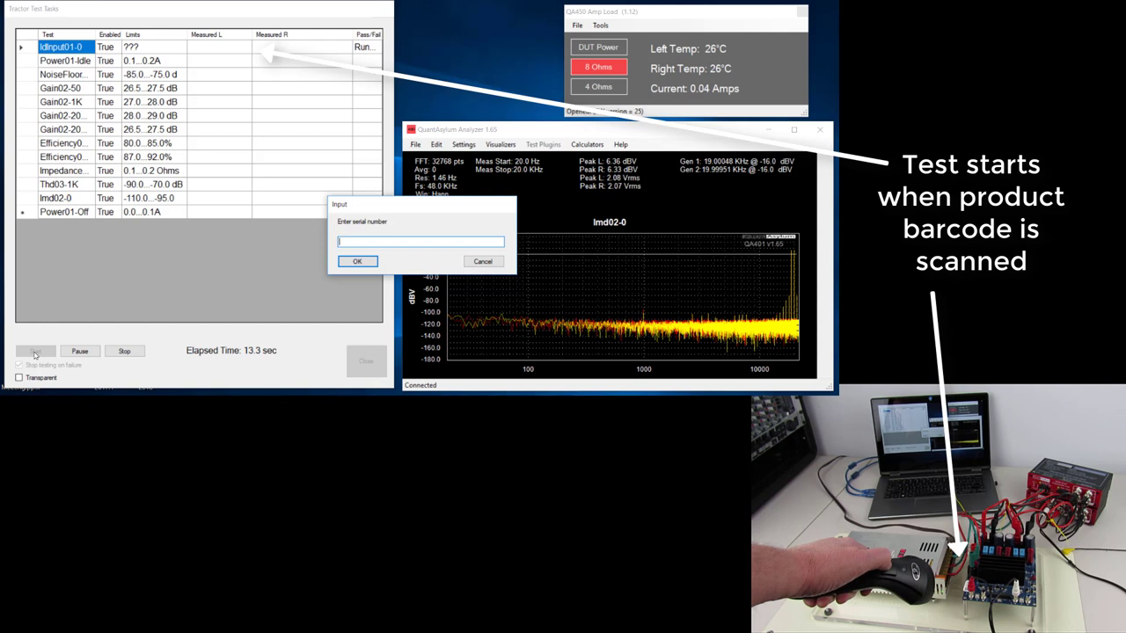
Step: Enter the scanned serial number TPA3255-PYQ at the prompt so the test run continues
text(TPA3255-PYQ)
key(Return)
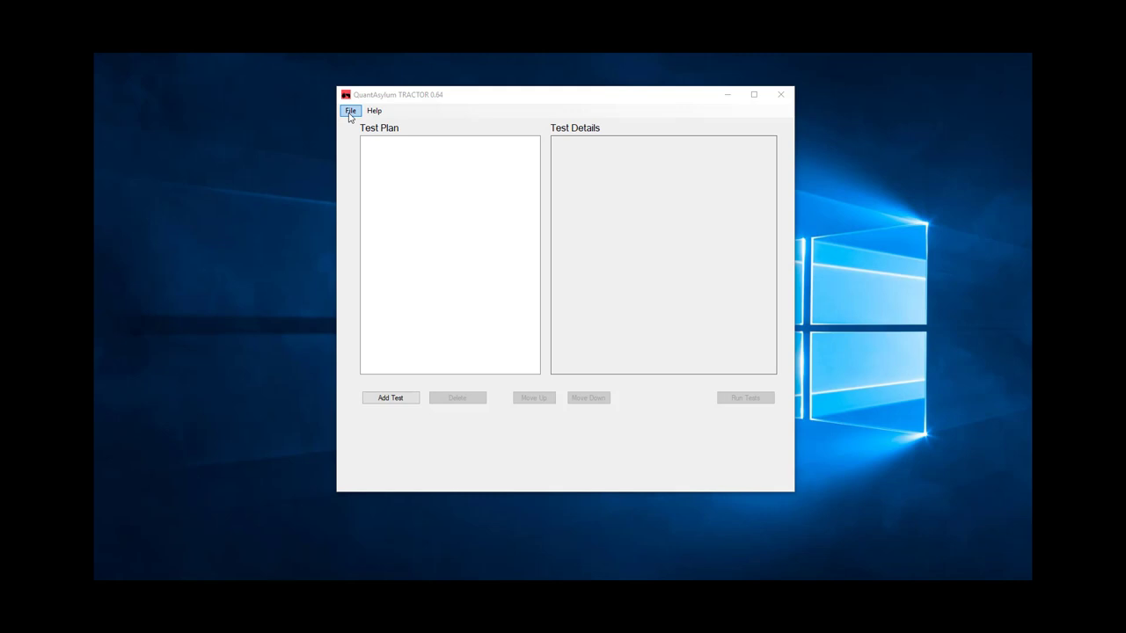
Step: Add the IdInput01 serial-number test to the plan as IdInput01-0
click(397, 403)
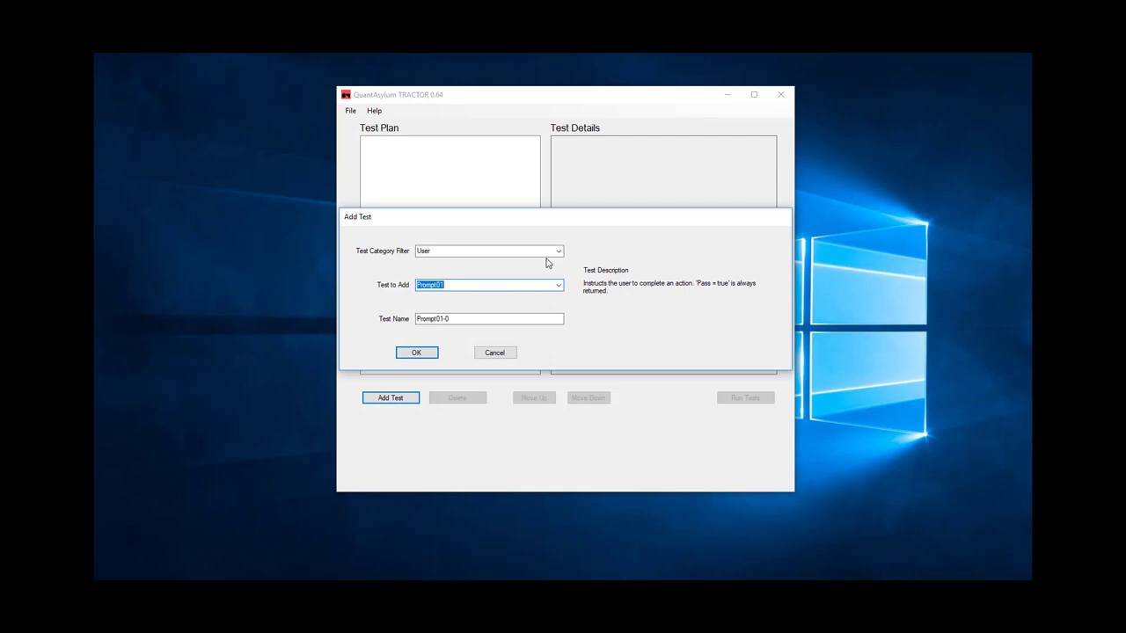
click(558, 285)
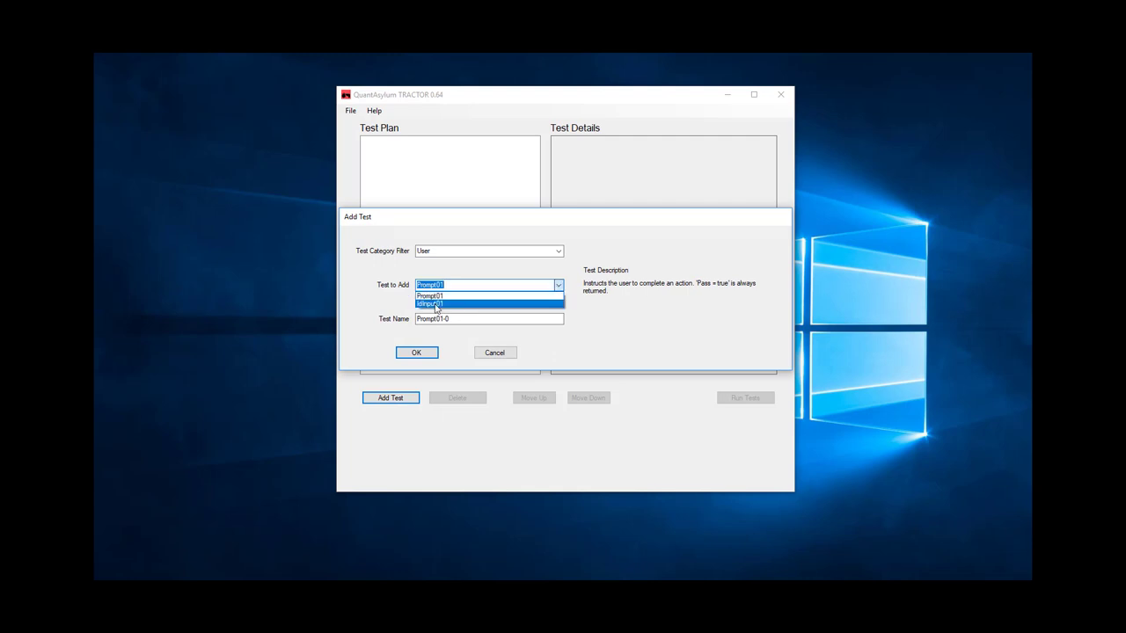
click(447, 305)
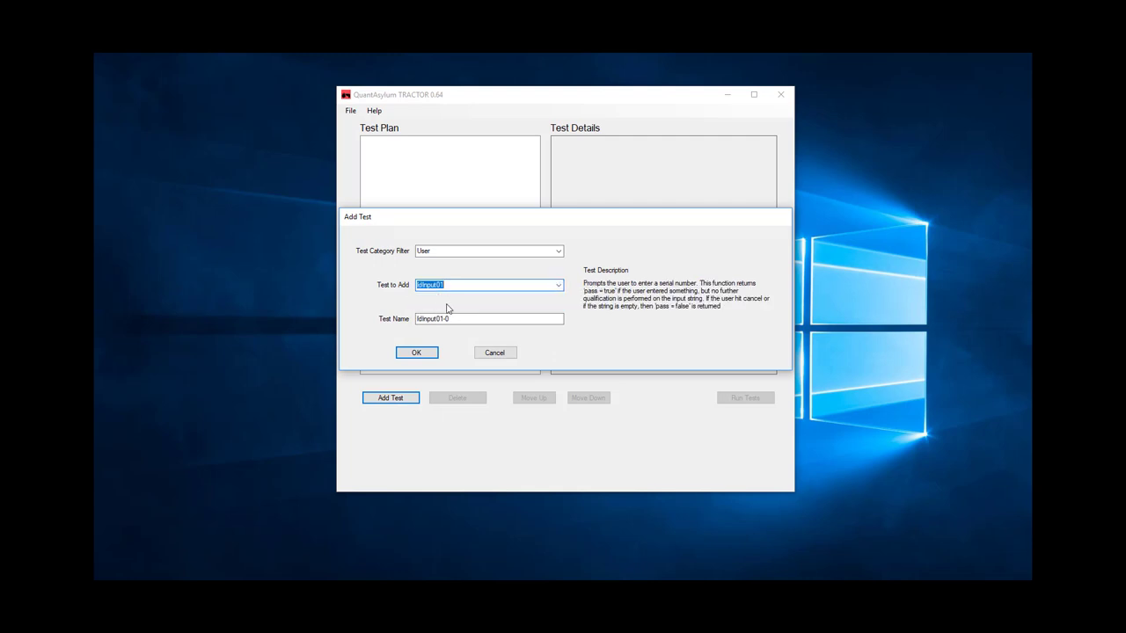
click(409, 355)
click(399, 143)
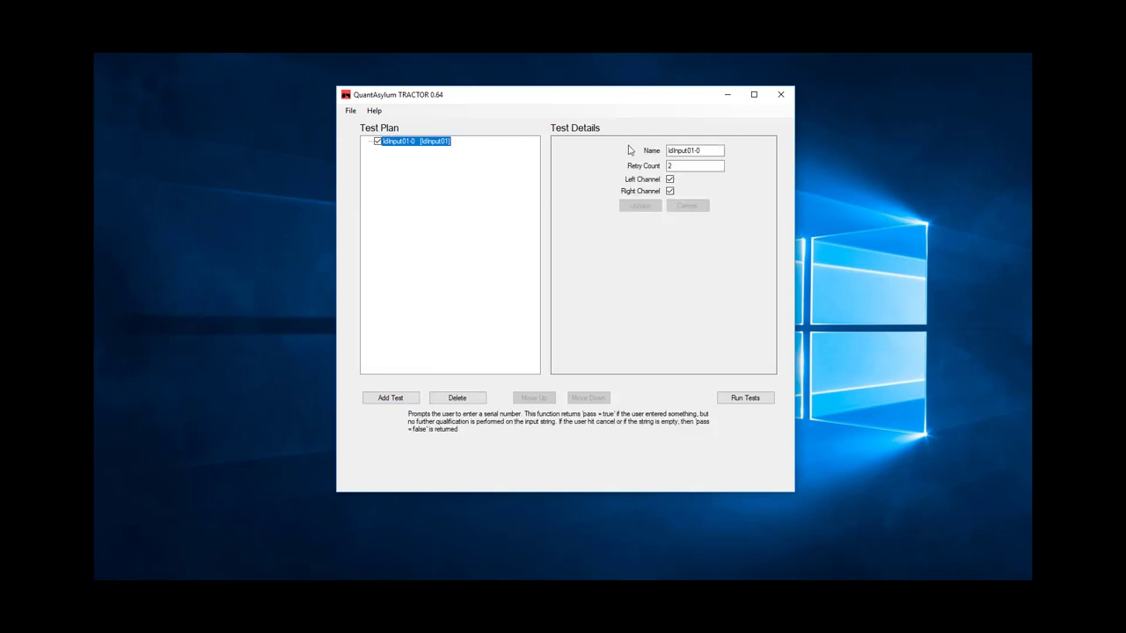
Step: Add the Power01 test from the Other category to the plan as Power01-0
click(395, 402)
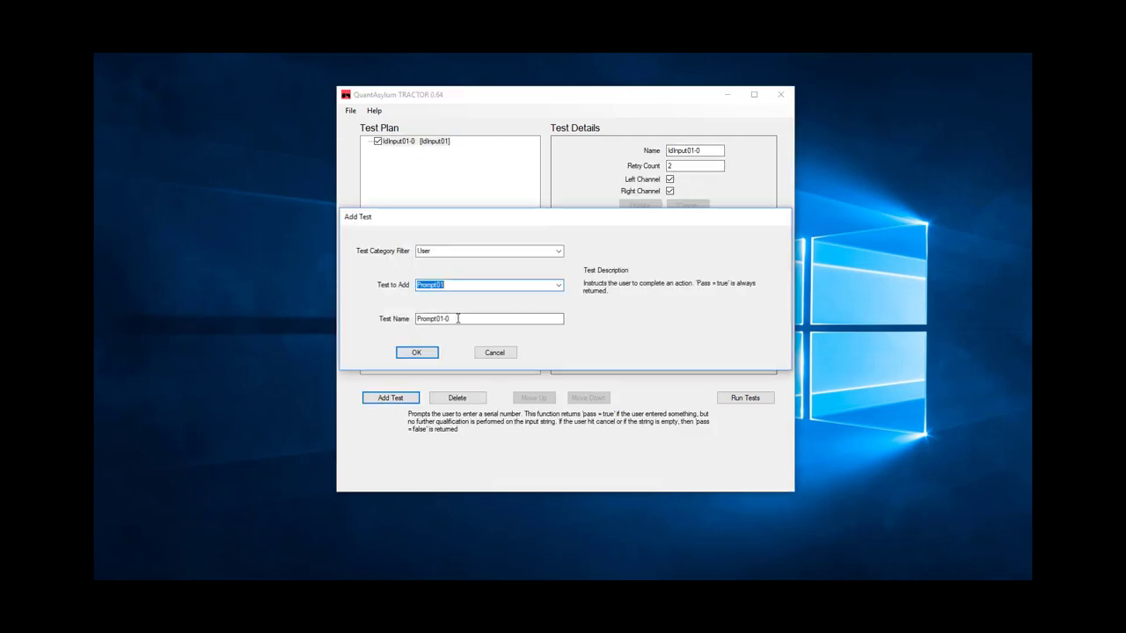
click(559, 252)
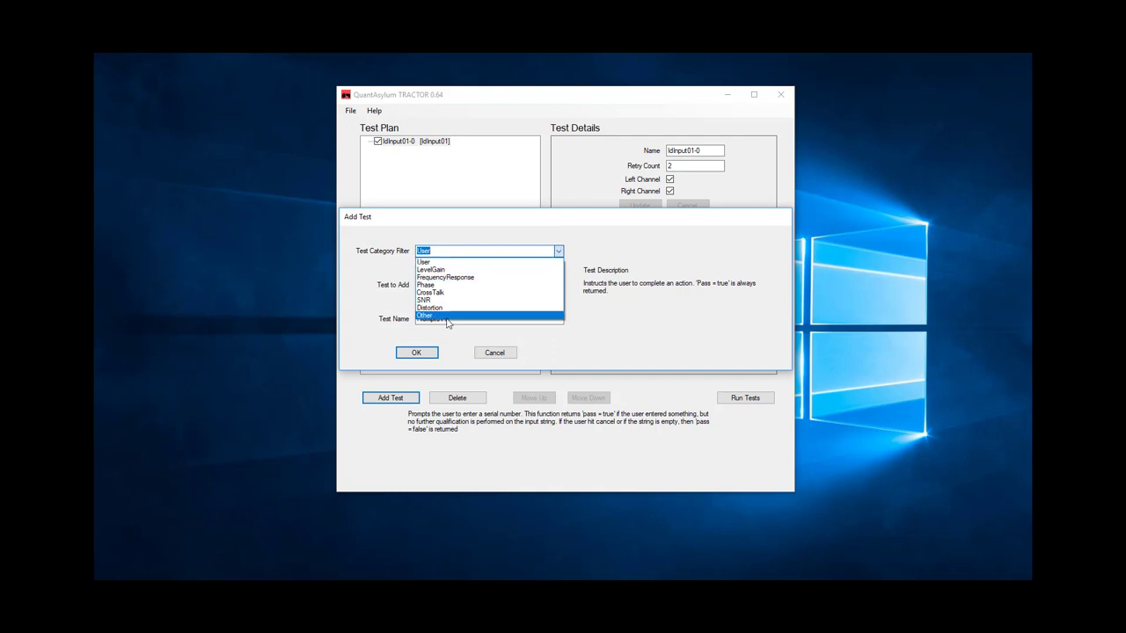
click(447, 317)
click(475, 285)
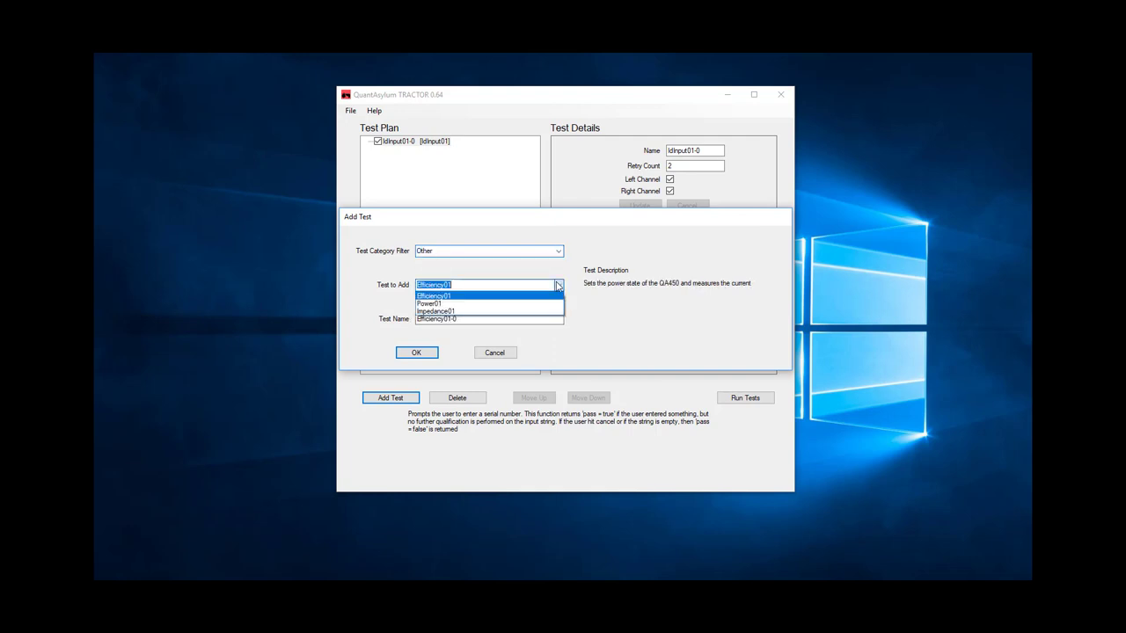
click(449, 304)
click(416, 352)
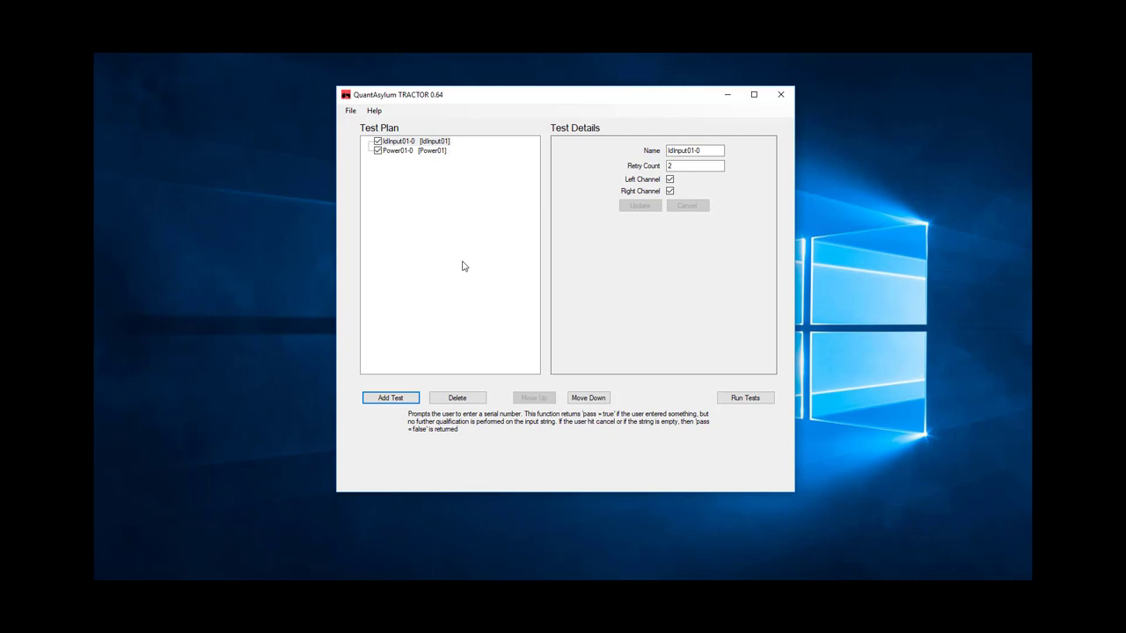
click(399, 151)
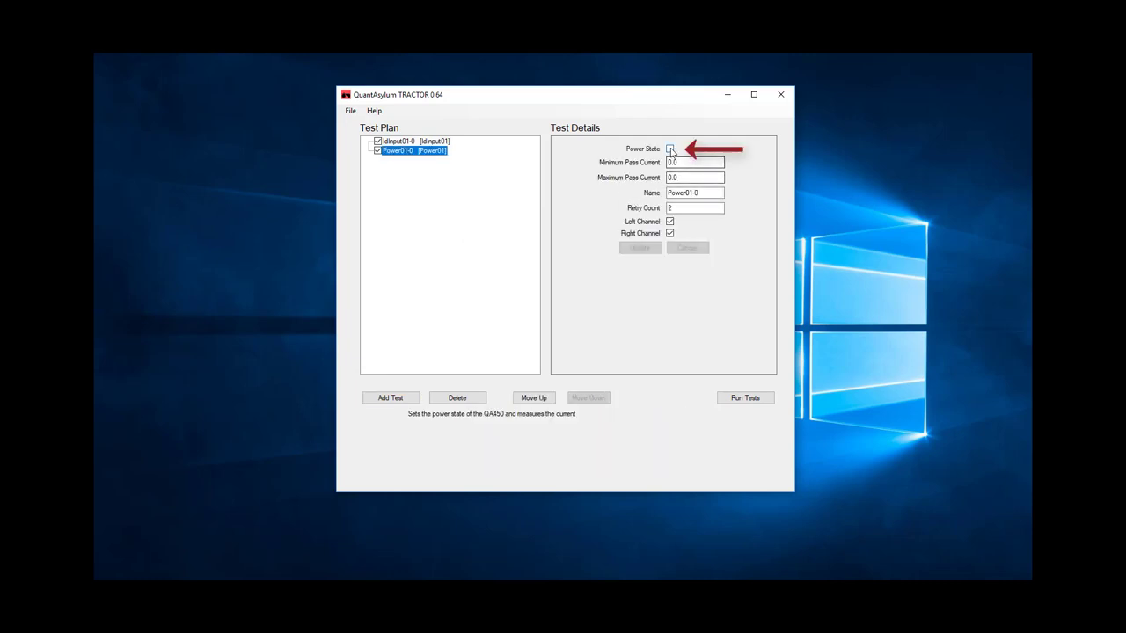
Step: Turn Power01-0's power state on with a 0.1 to 0.2 pass-current window, and save it
click(676, 163)
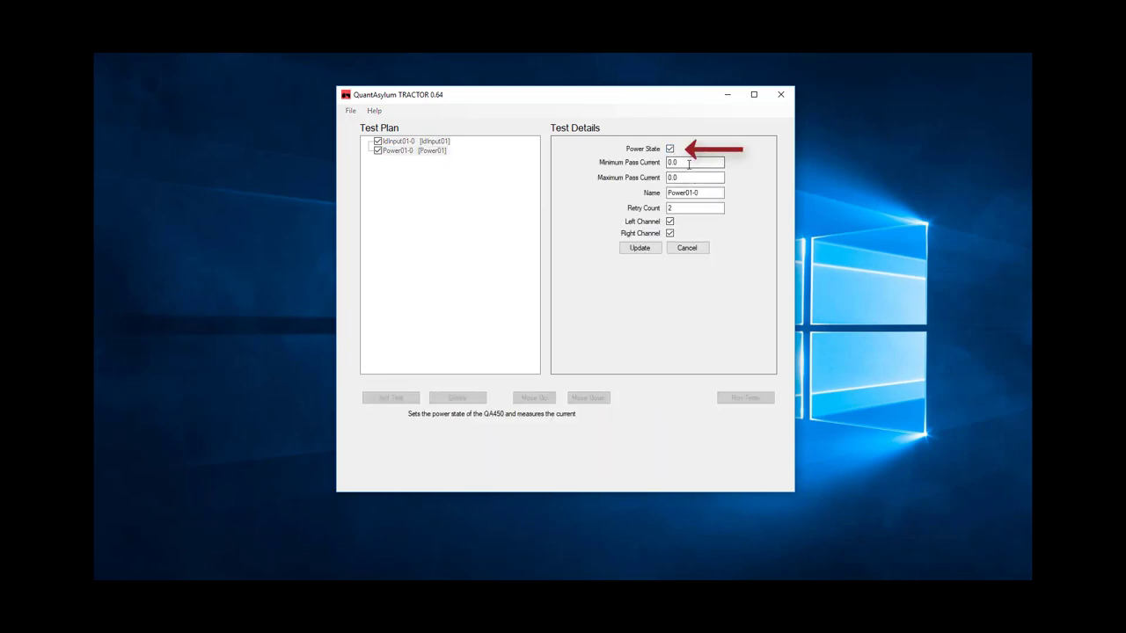
drag(695, 162, 633, 161)
text(0.1)
key(Tab)
text(0.2)
key(Tab)
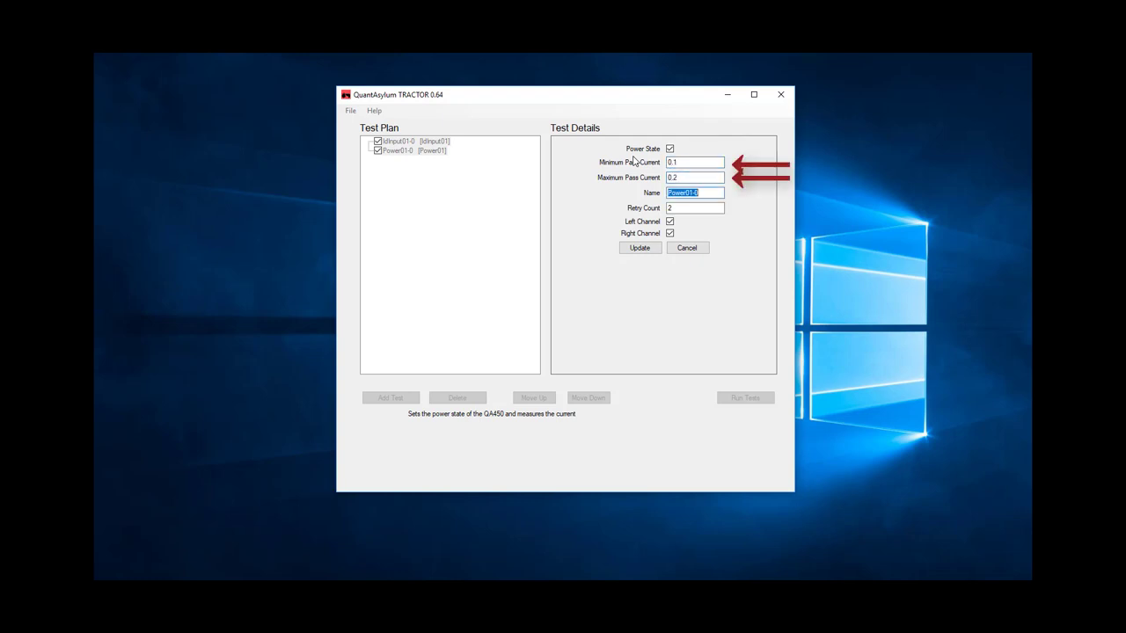
click(641, 248)
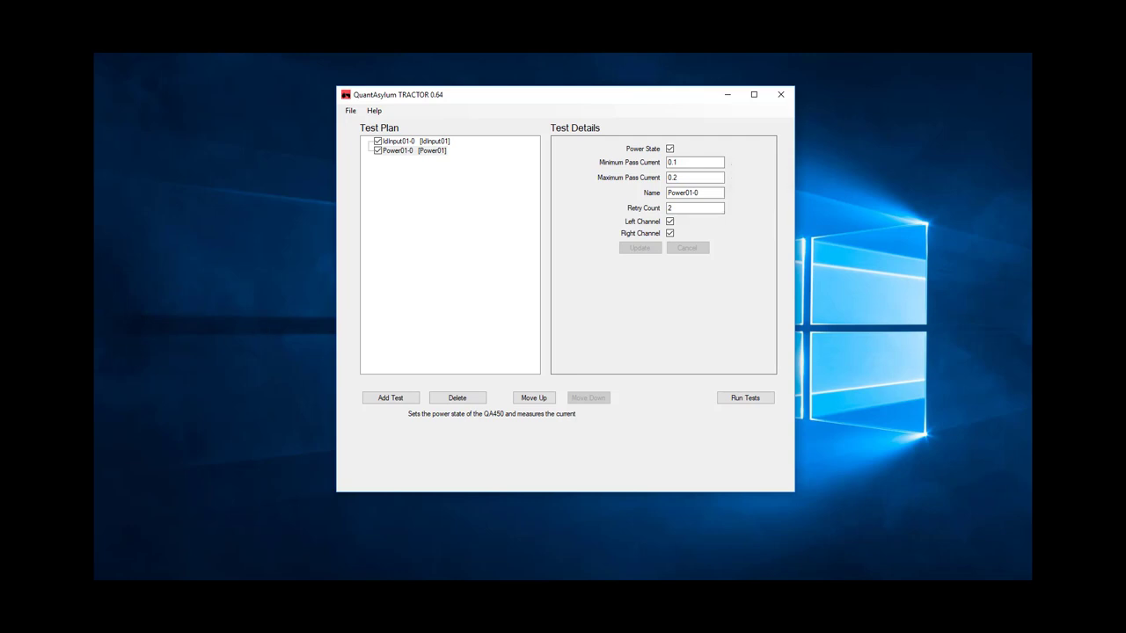
Step: Add the Gain02 test from the LevelGain category to the plan as Gain02-0
click(391, 398)
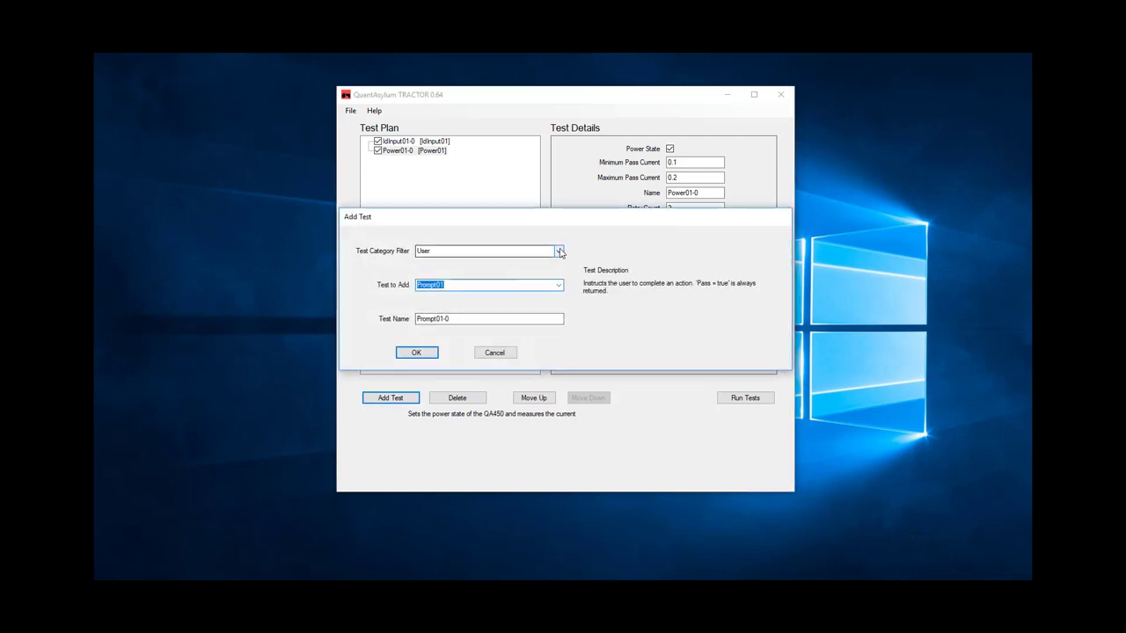
click(435, 252)
click(437, 271)
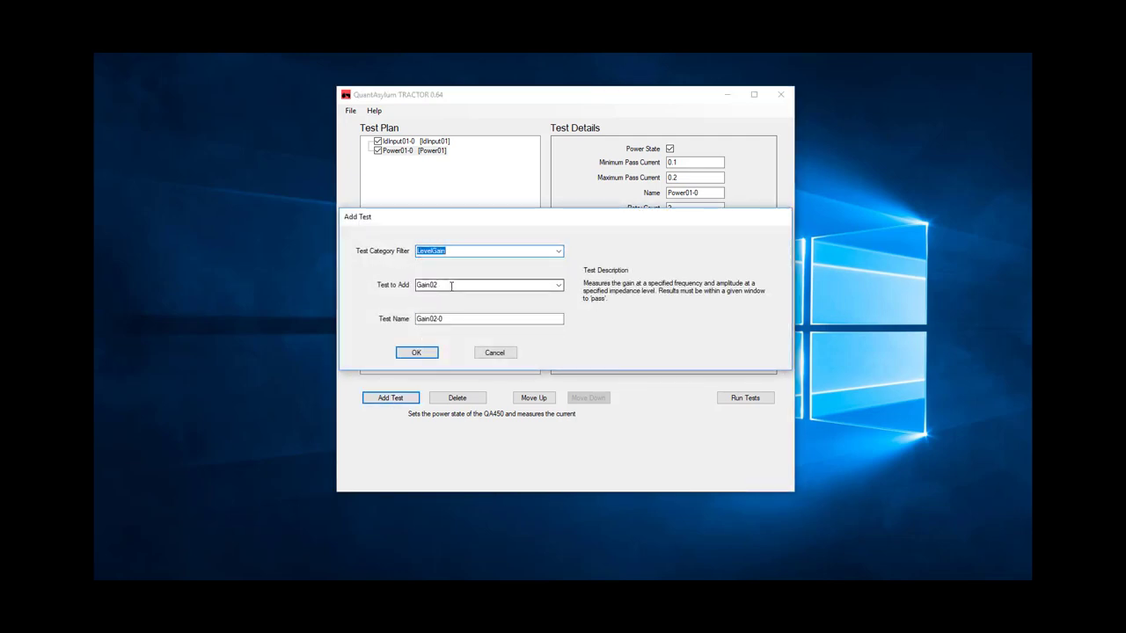
click(559, 286)
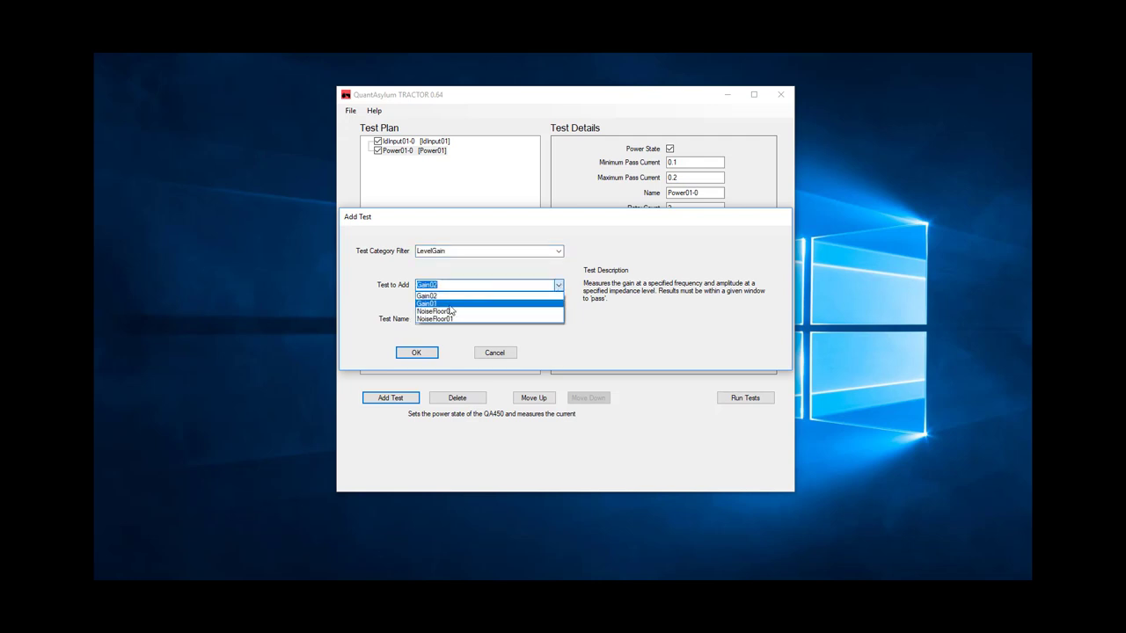
click(450, 296)
click(416, 353)
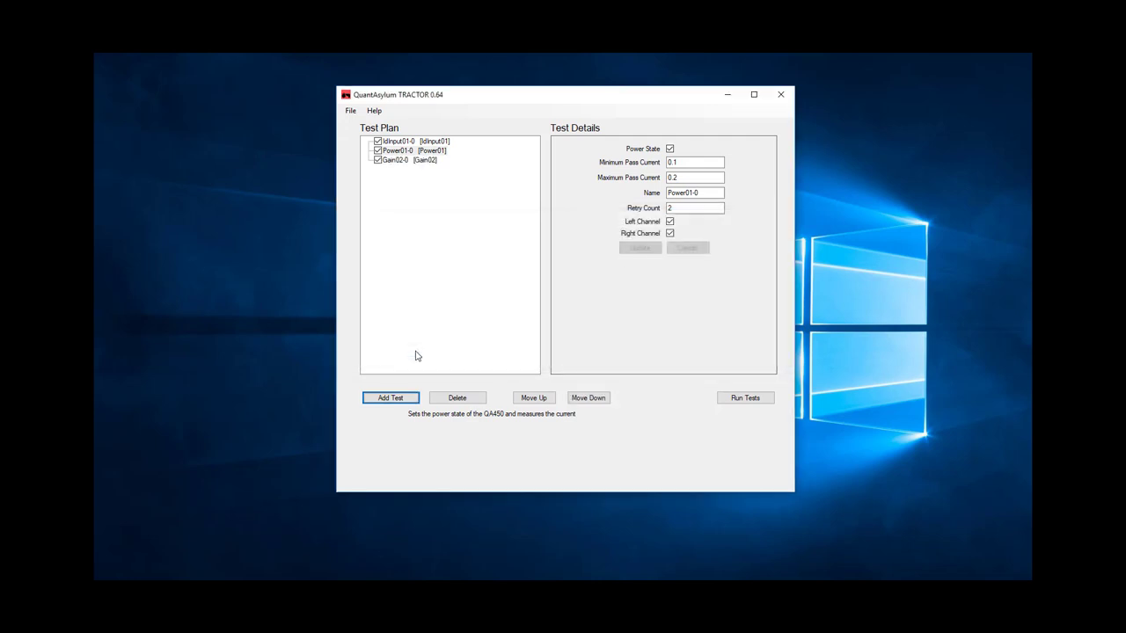
click(395, 162)
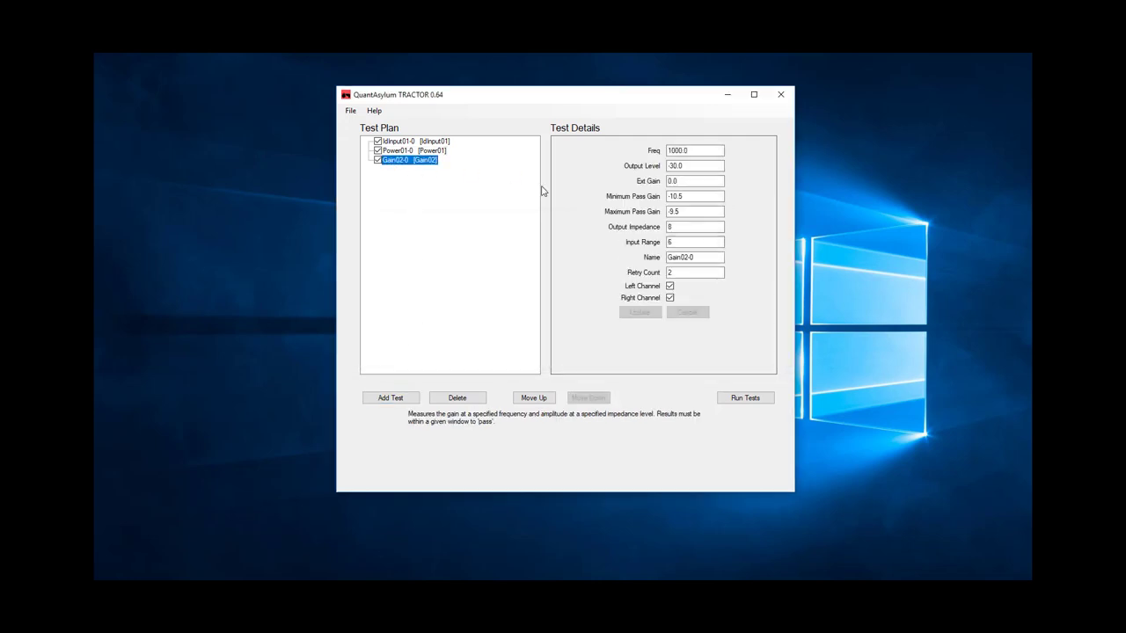
Step: Set Gain02-0 to Ext Gain -6 with pass gain limits 27 to 28, and apply
click(689, 181)
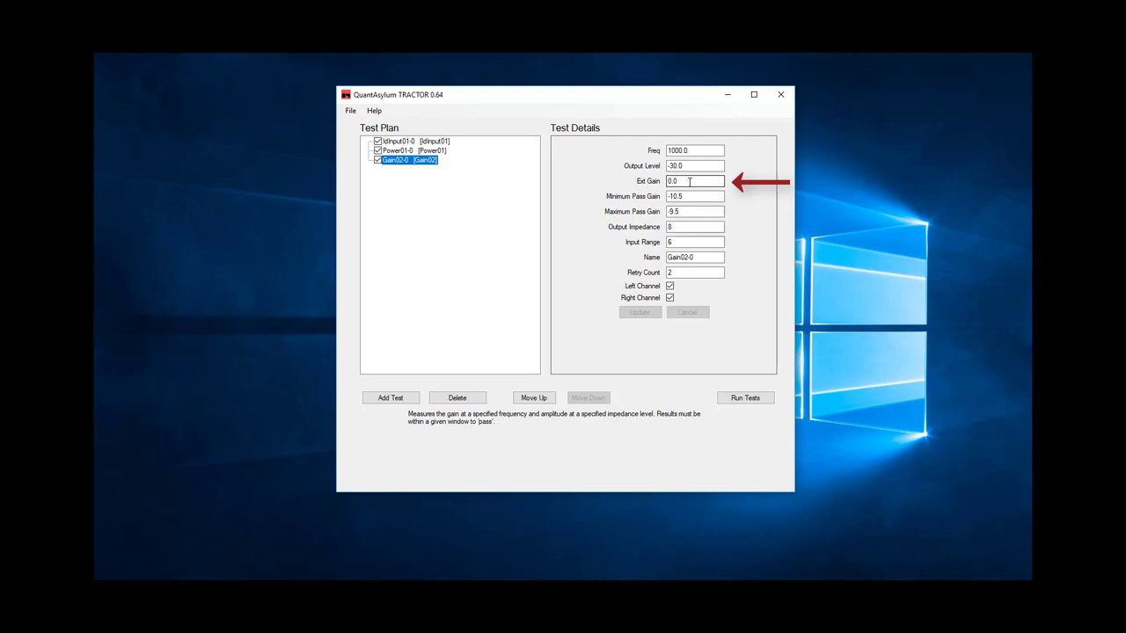
drag(690, 181, 659, 182)
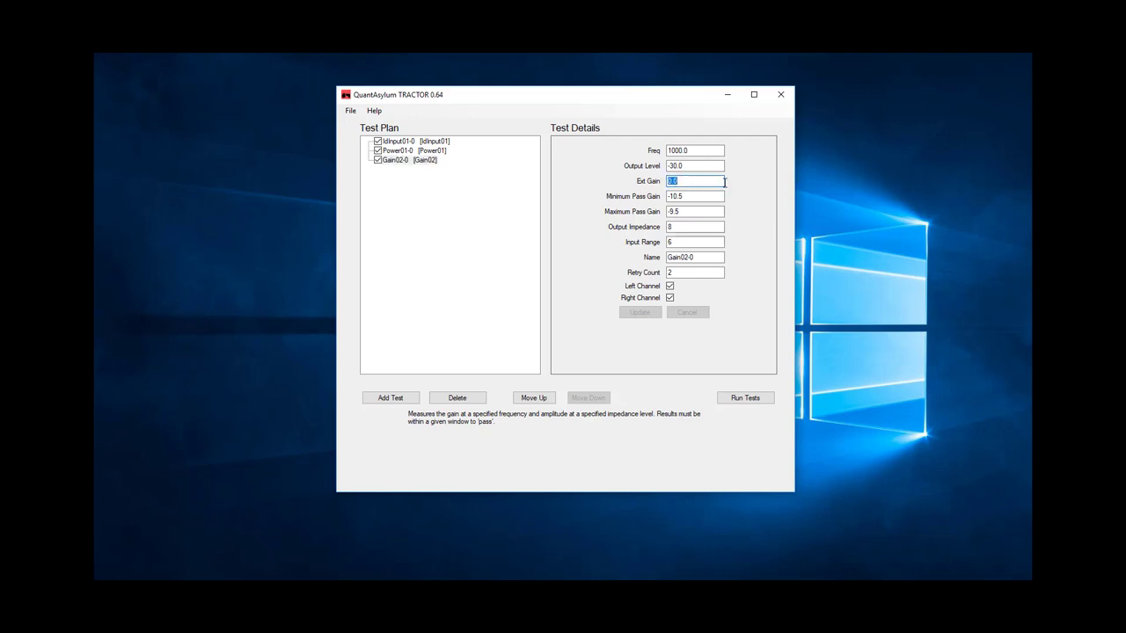
text(-6)
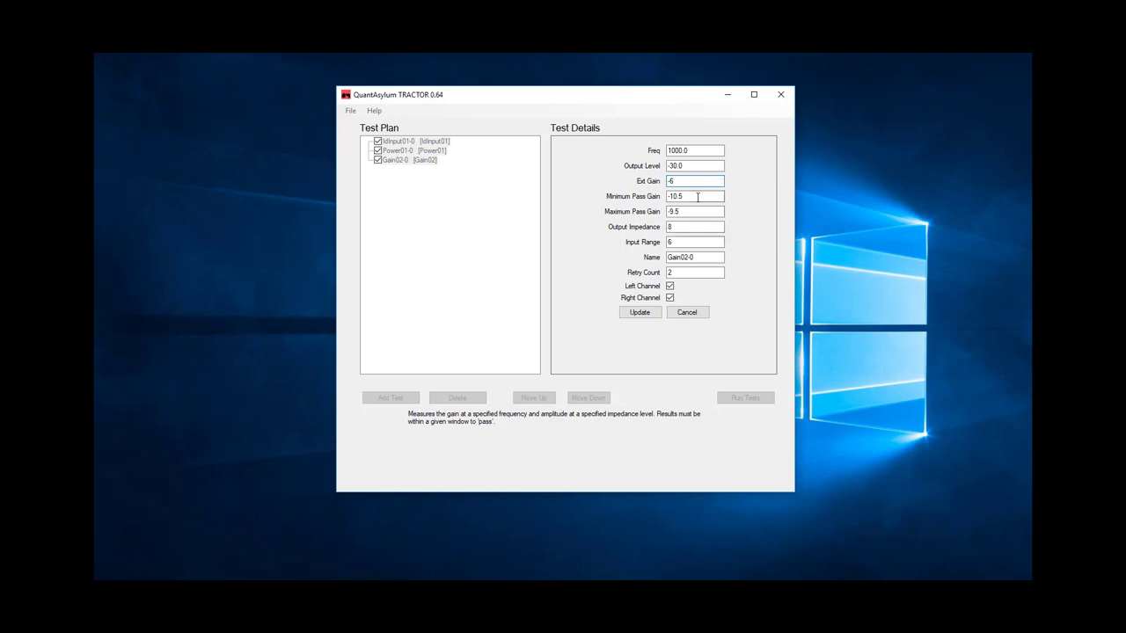
drag(697, 197, 655, 197)
text(27)
key(Tab)
text(28)
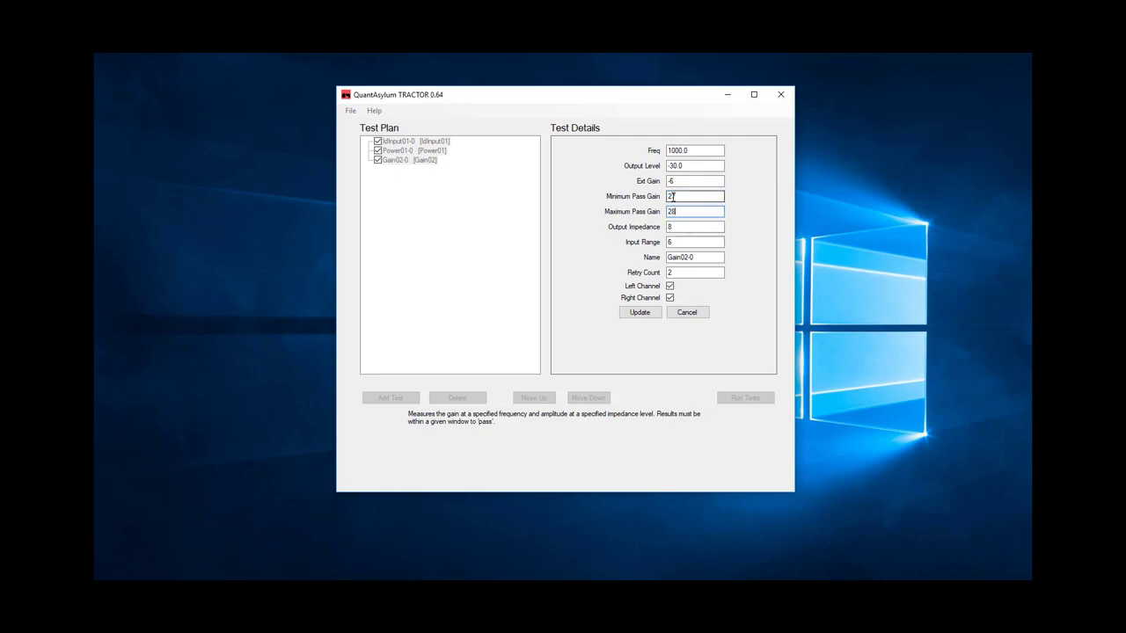
key(Tab)
click(638, 314)
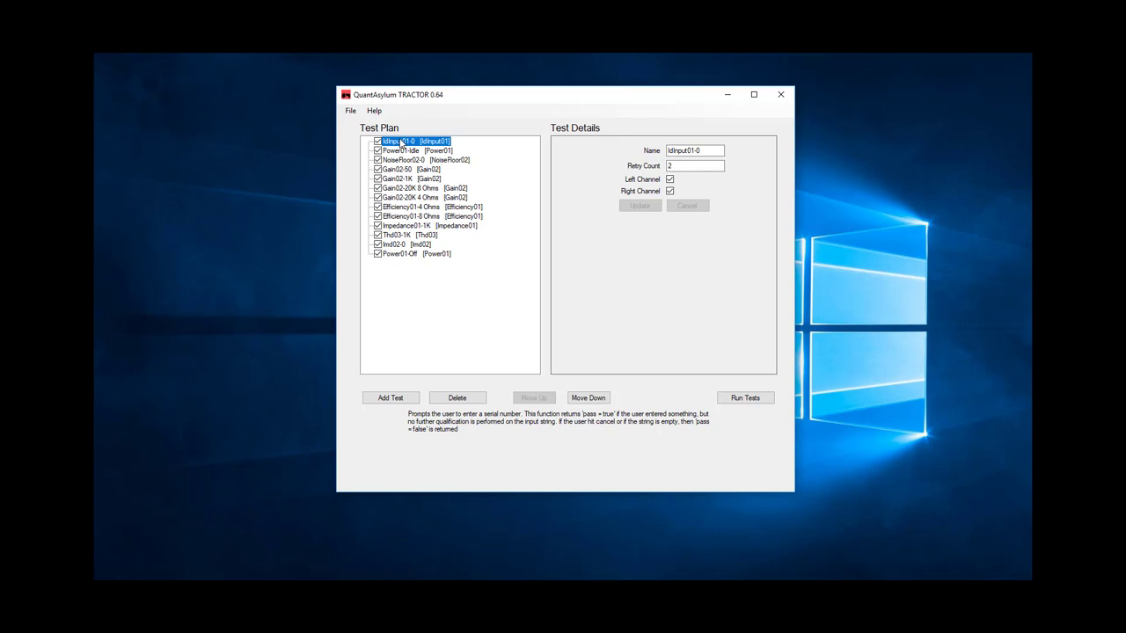
Step: Review each test's settings from Power01-Idle through NoiseFloor02-0 and the Gain02 tests to Efficiency01-4 Ohms
key(Down)
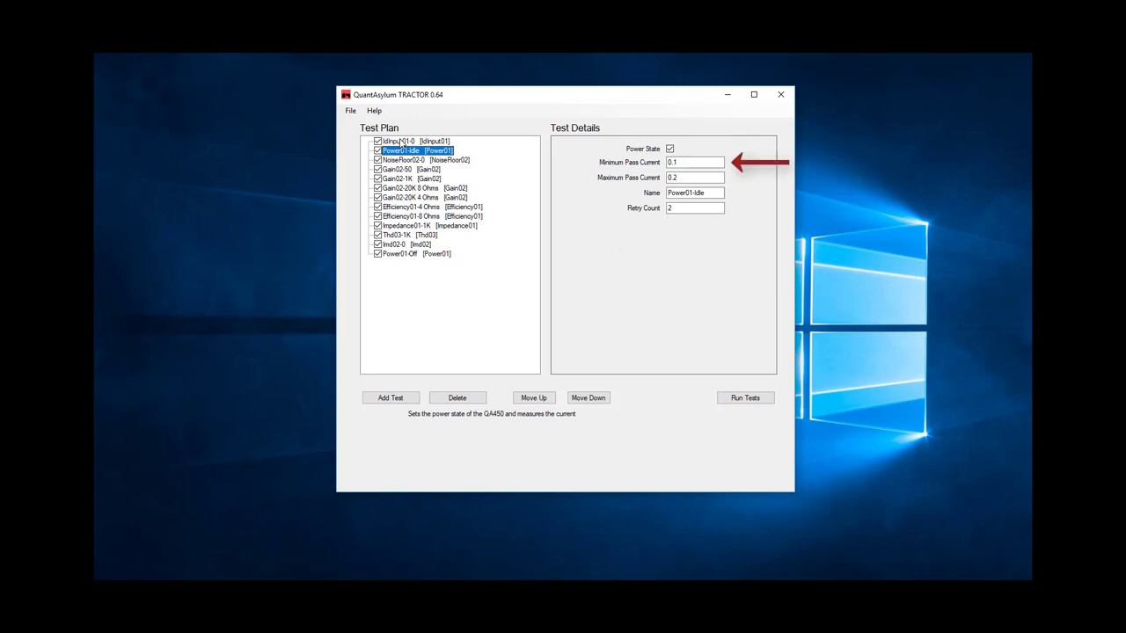
key(Down)
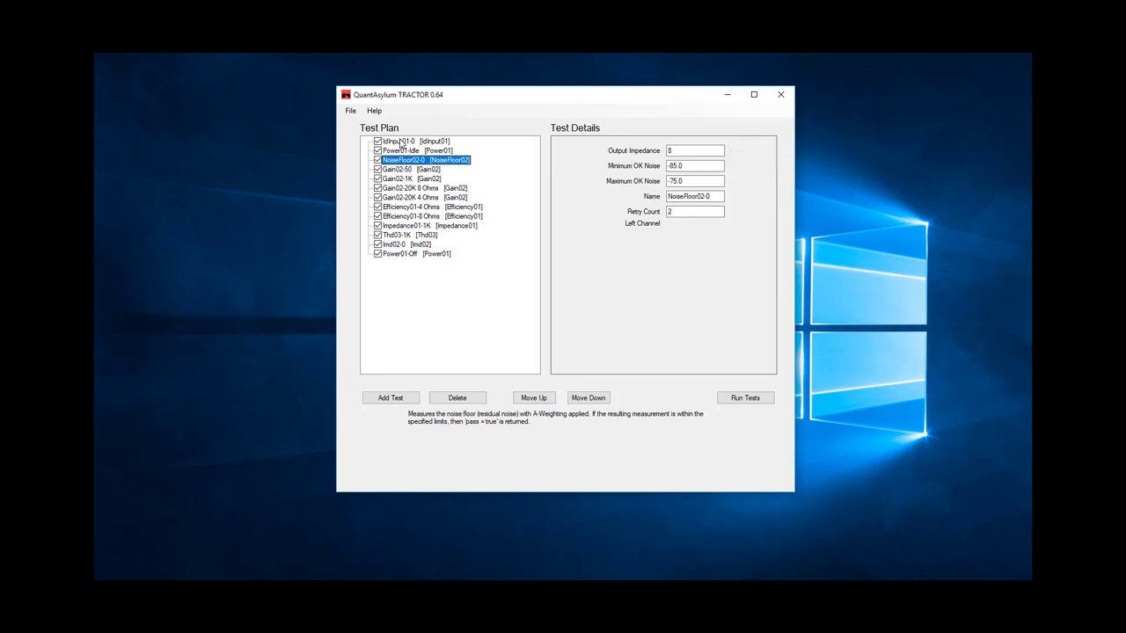
key(Down)
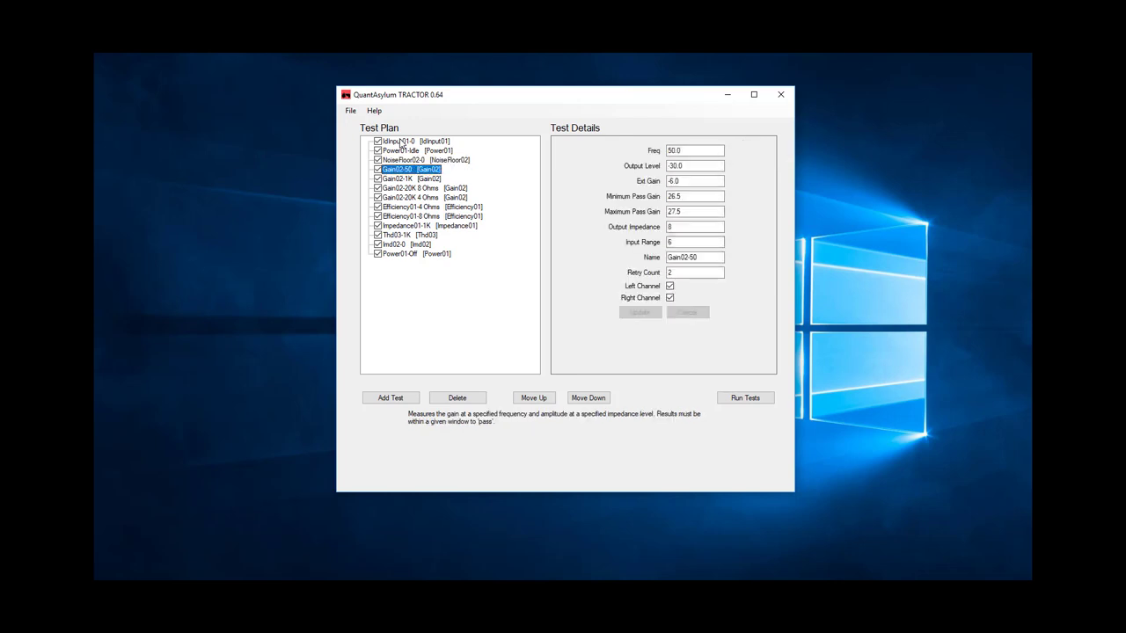
key(Down)
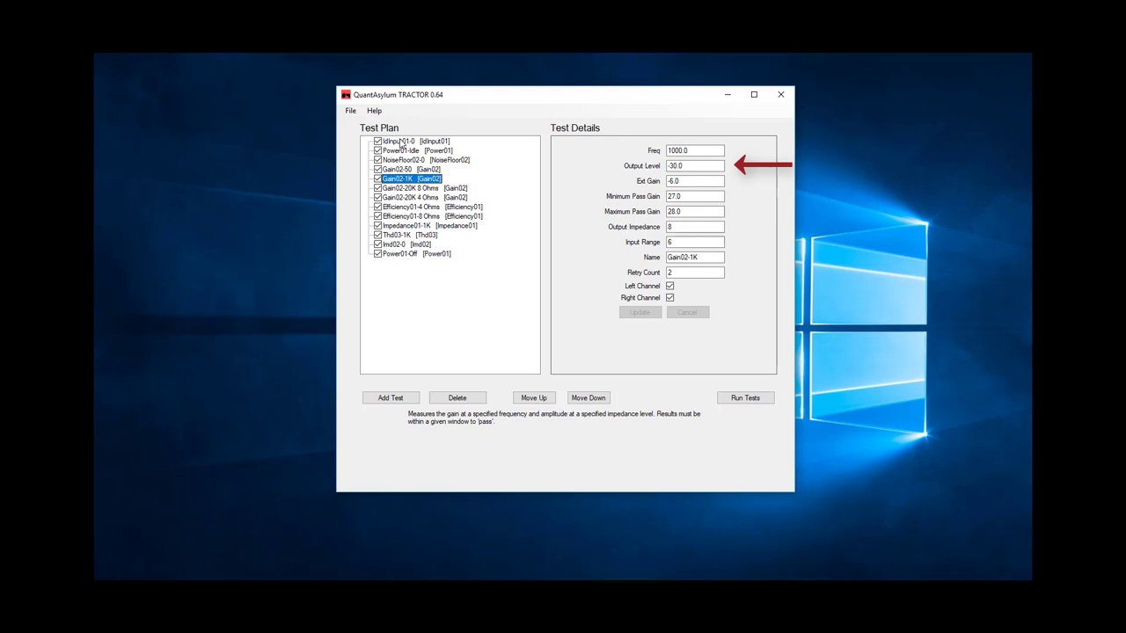
key(Down)
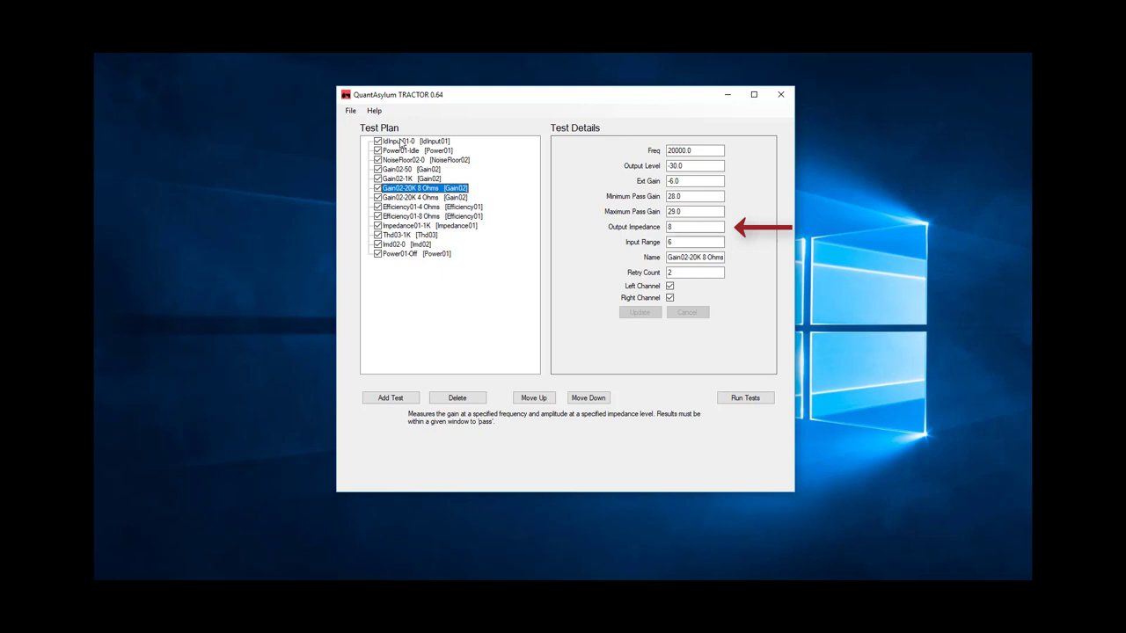
key(Down)
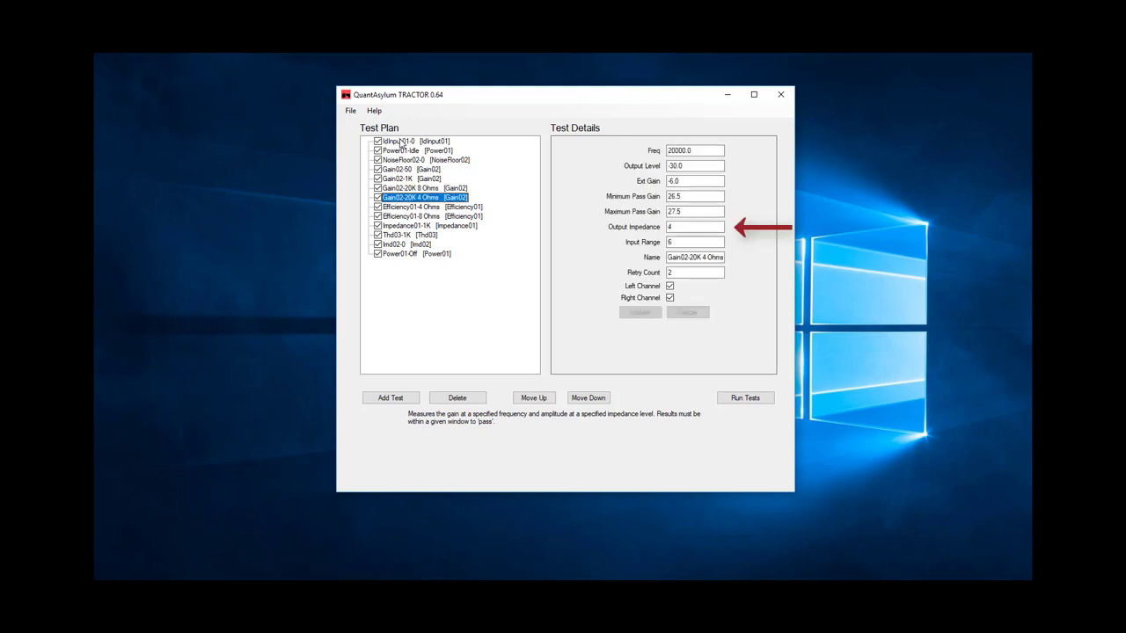
key(Down)
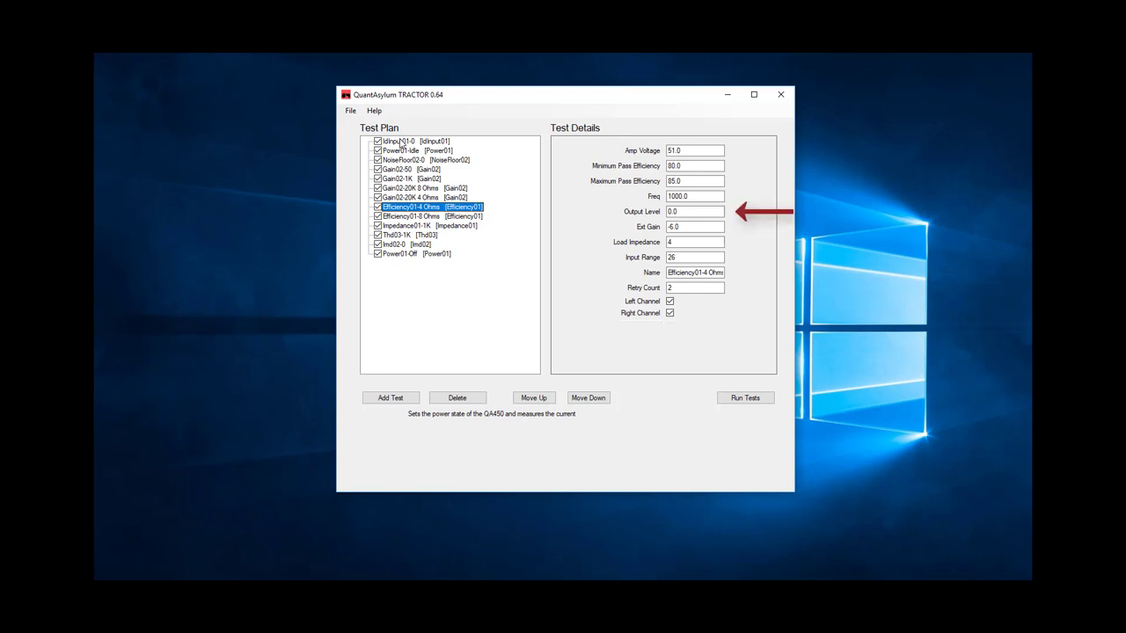
Step: Review Efficiency01-8 Ohms, Impedance01-1K, Thd03-1K, Imd02-0 and finally Power01-Off settings
key(Down)
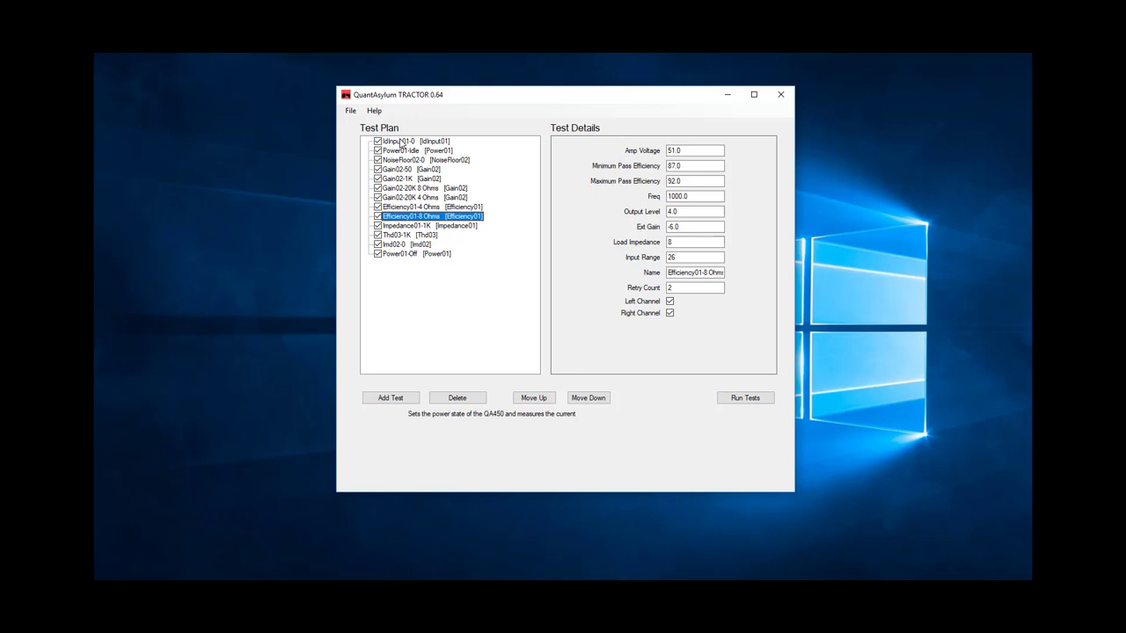
key(Down)
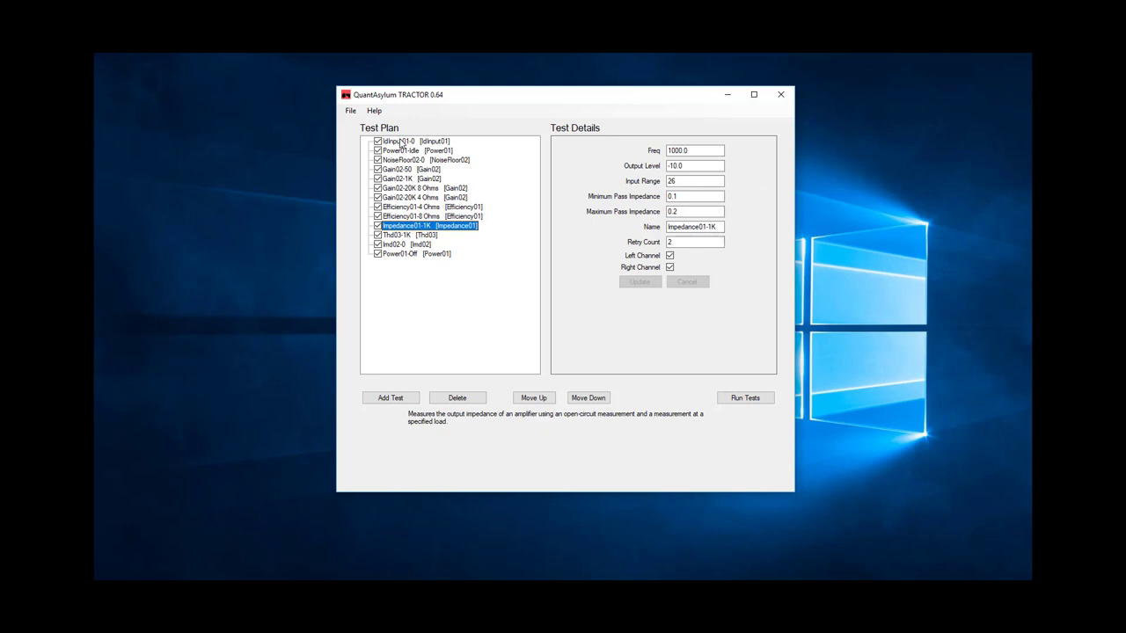
key(Down)
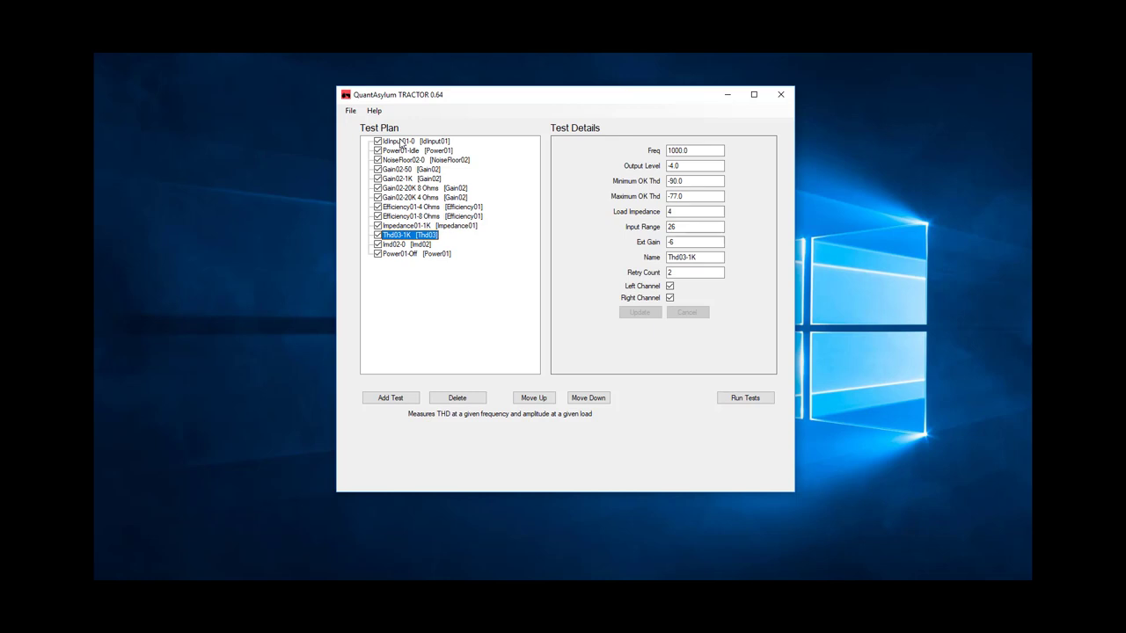
key(Down)
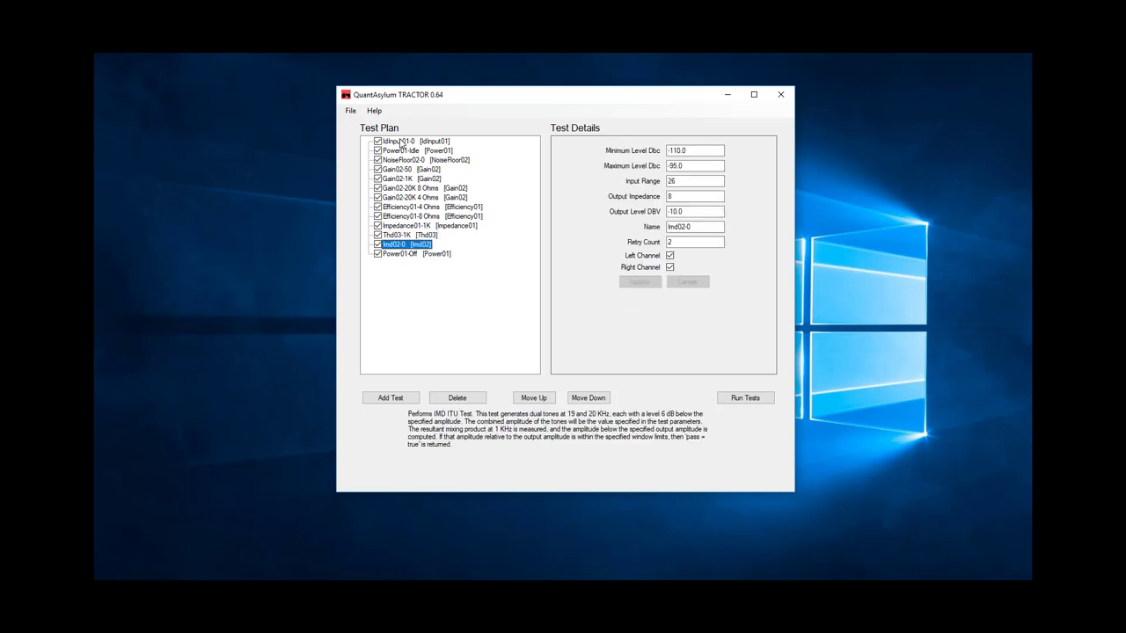
key(Down)
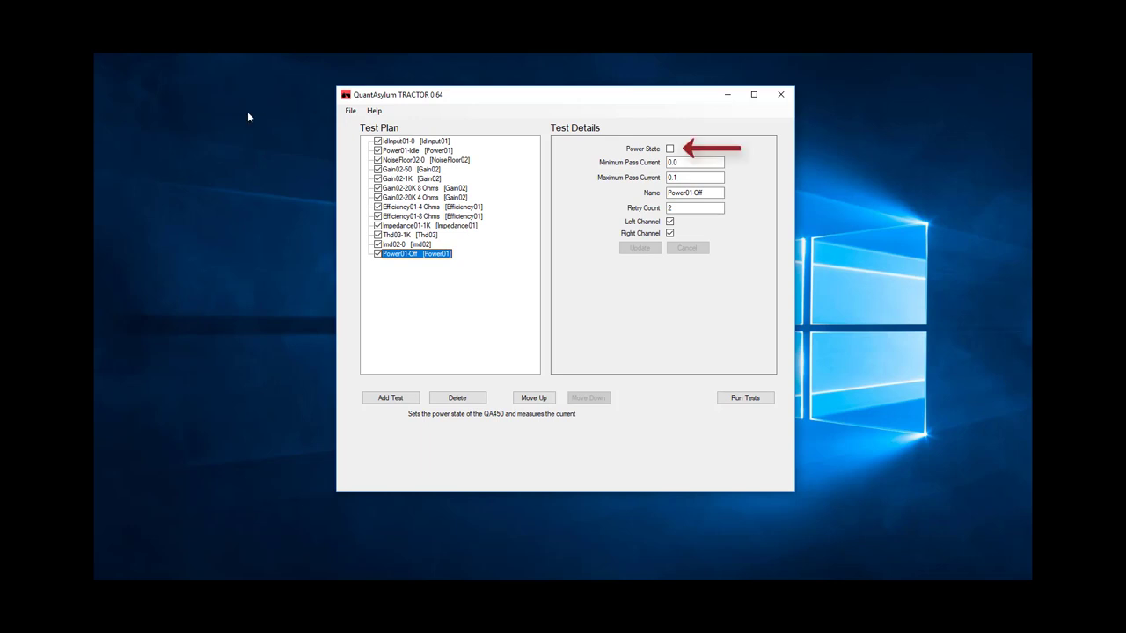